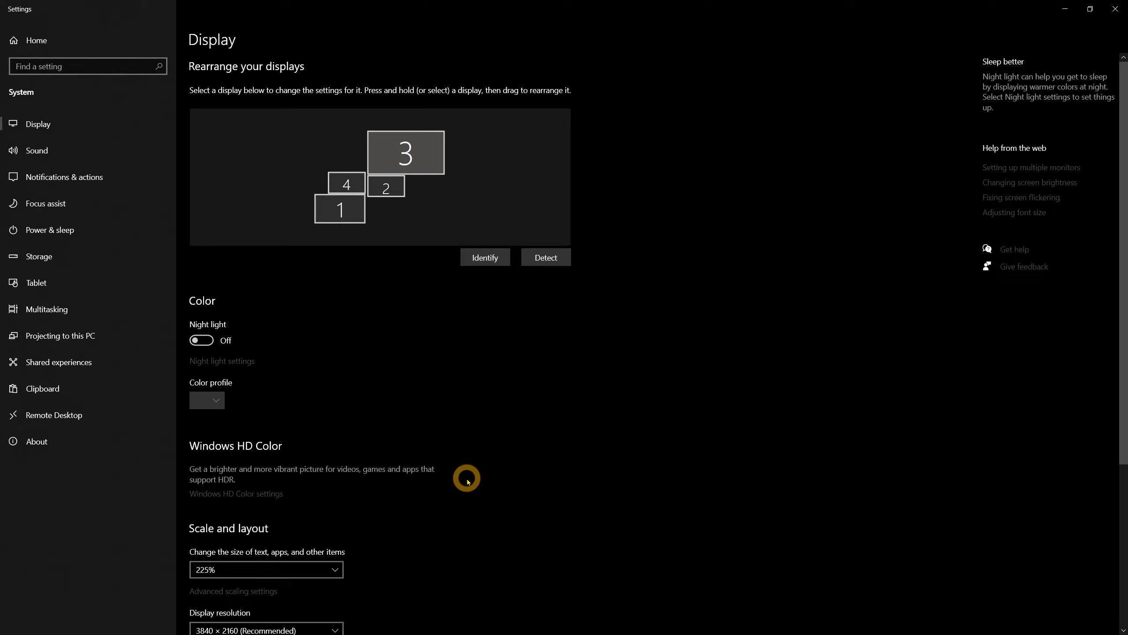
Adjust the Windows display settings and reduce the mouse pointer size
scroll(468, 481, "down", 5)
left_click(279, 317)
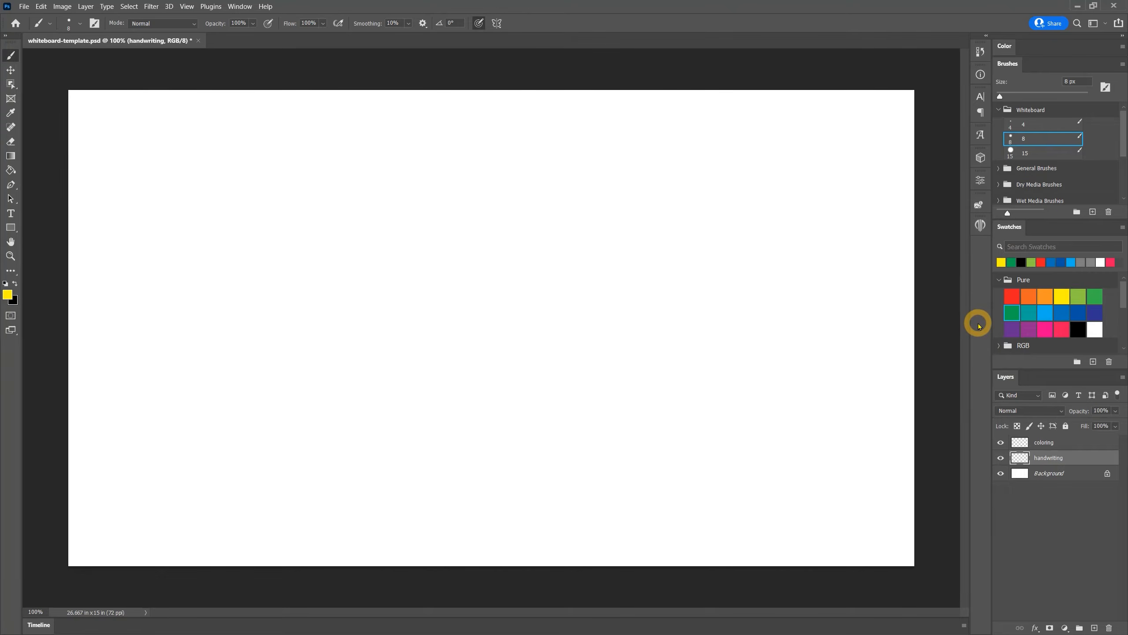
left_click(1026, 152)
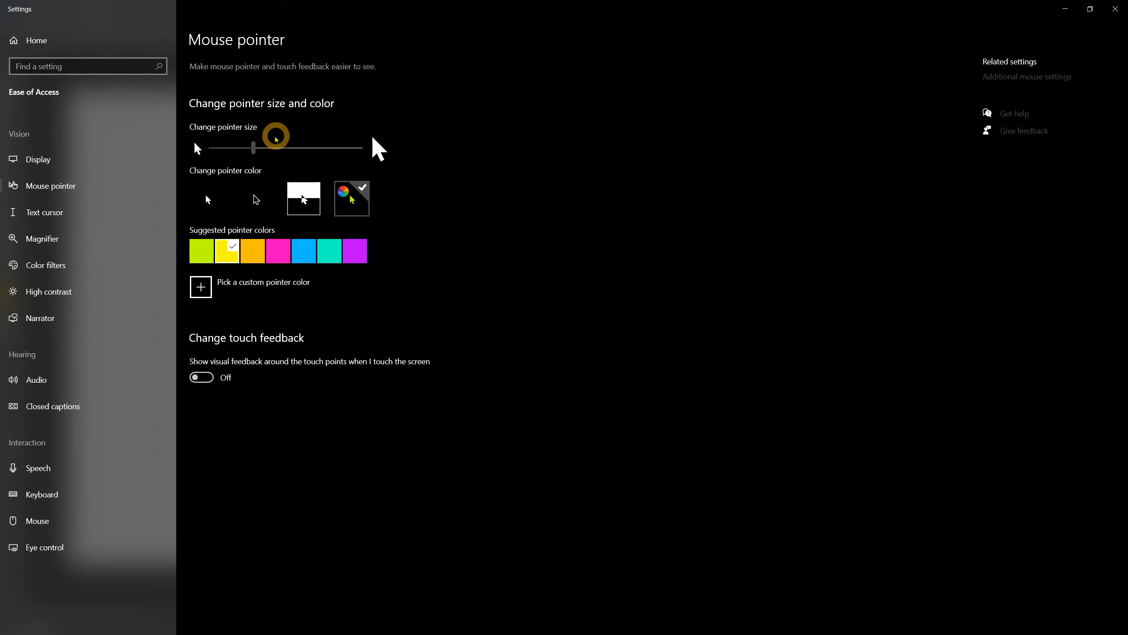
left_click_drag(277, 148, 253, 148)
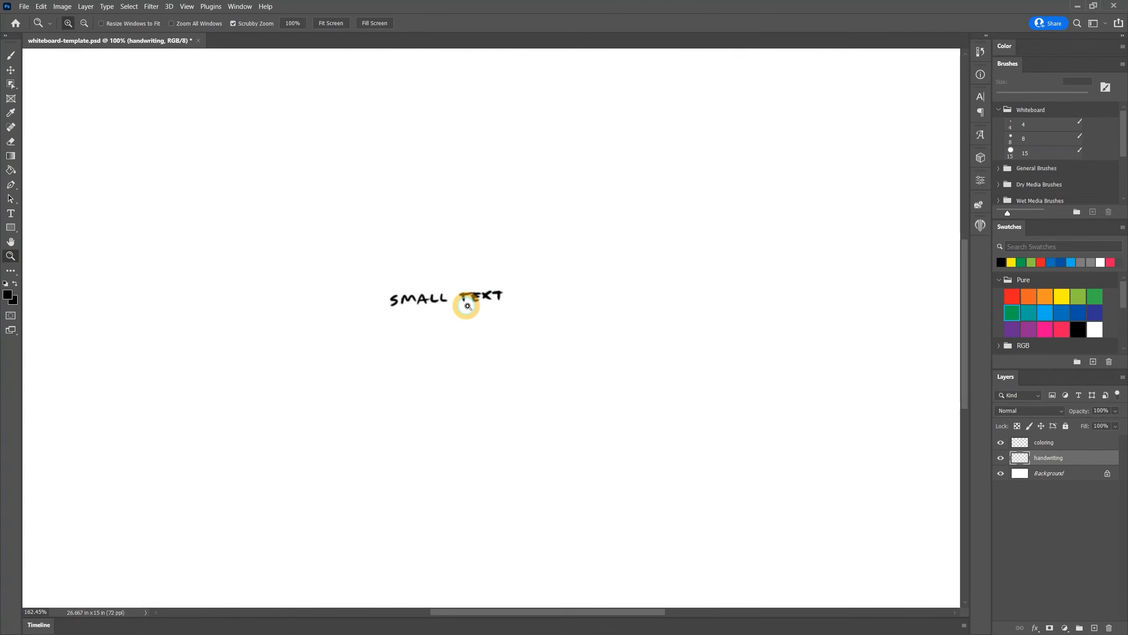
Zoom in on the handwritten sample text to inspect it, returning the view to 100%
left_click_drag(467, 306, 515, 307)
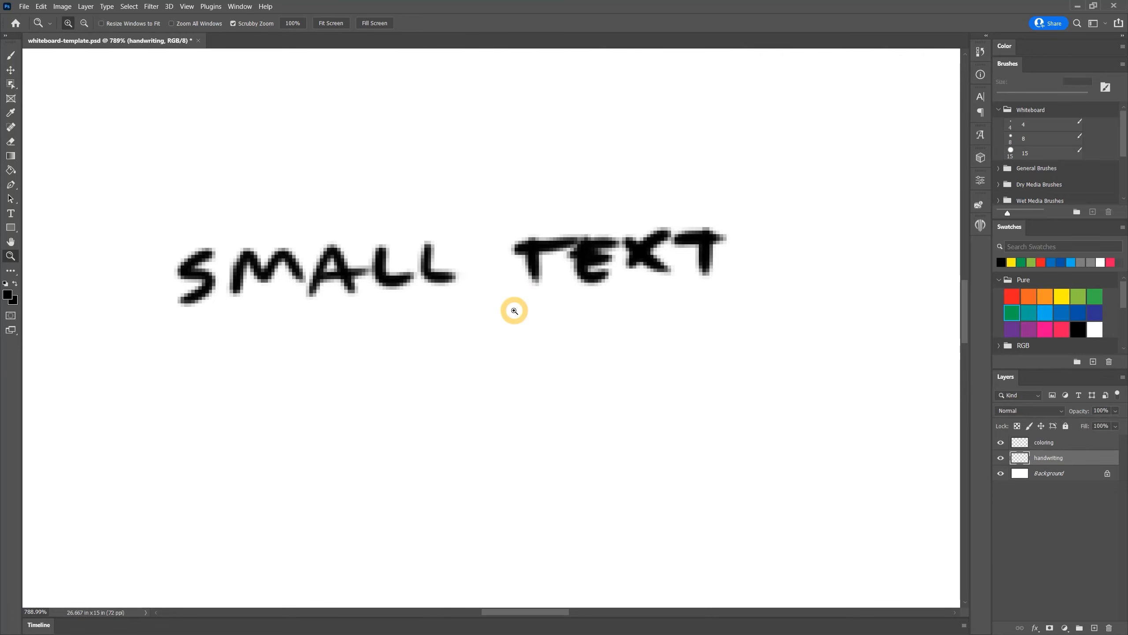
left_click_drag(514, 311, 365, 136)
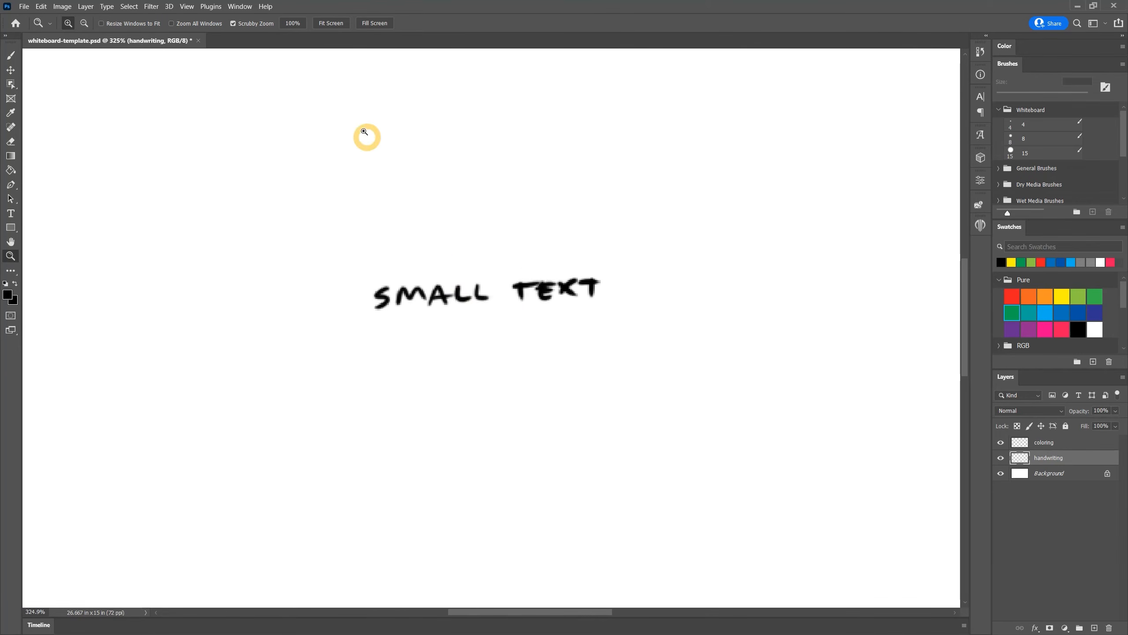
left_click(293, 23)
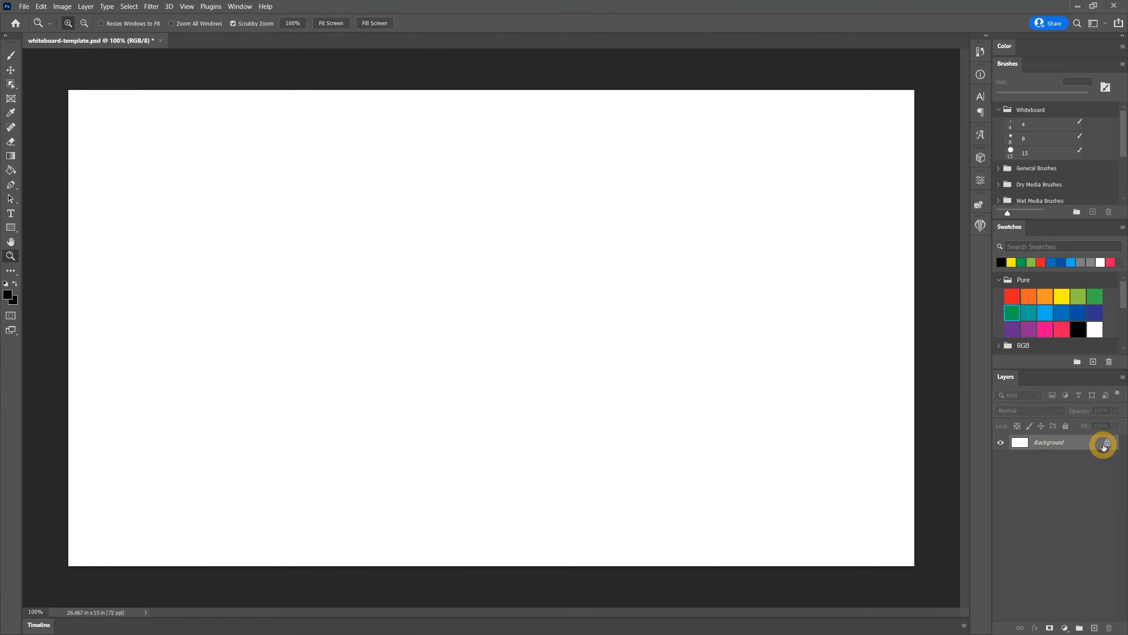
Add two new empty layers above the Background layer
left_click(1094, 628)
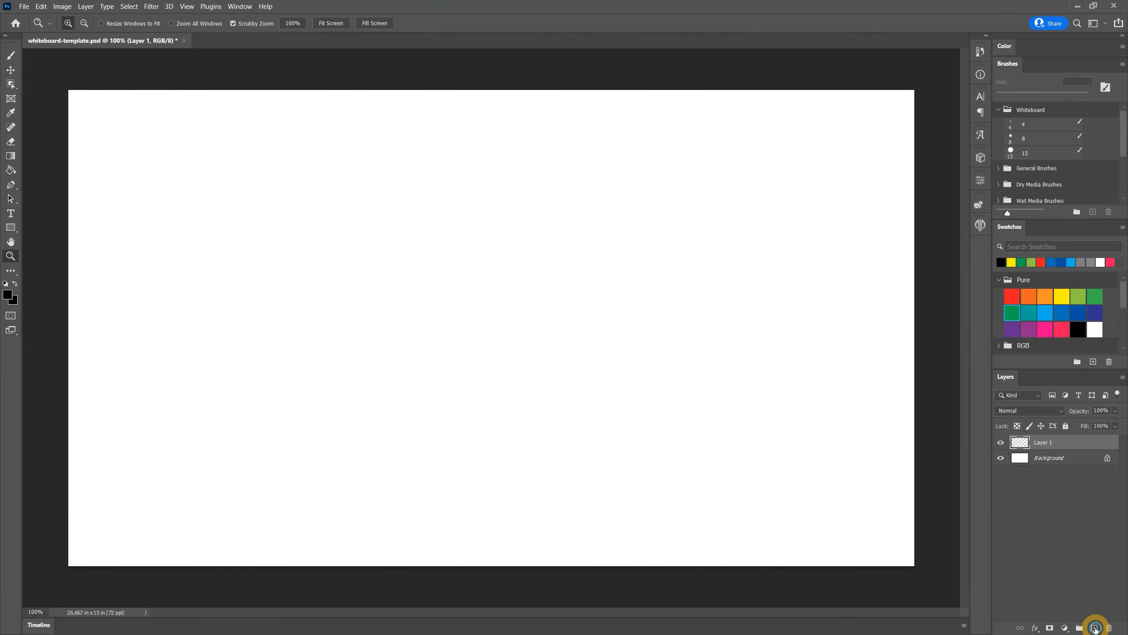
left_click(1094, 628)
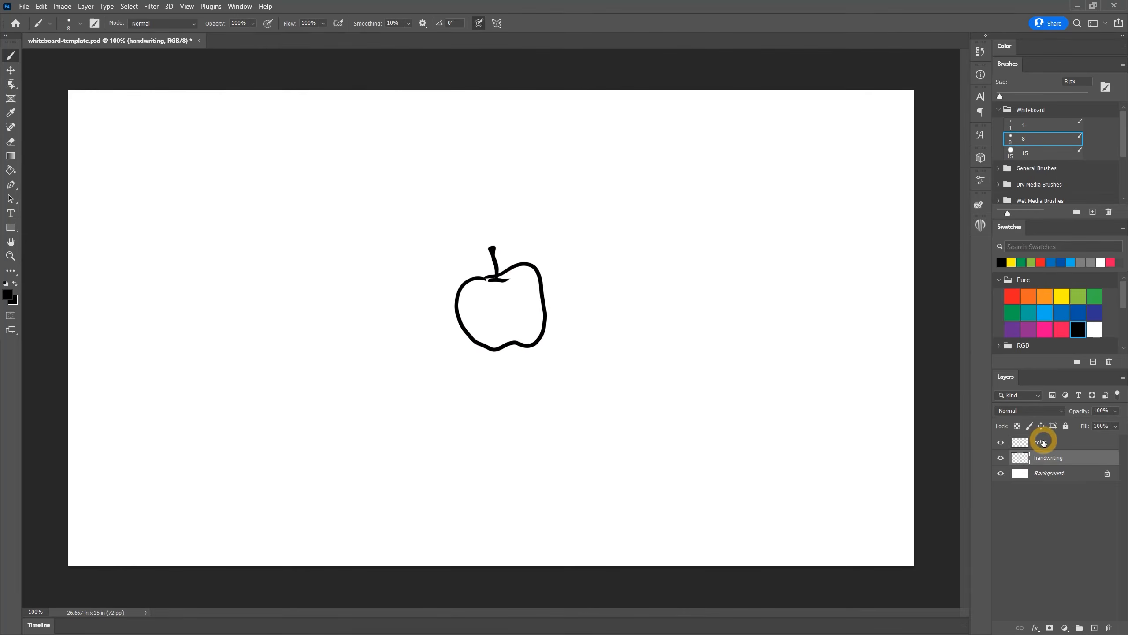
left_click(1041, 441)
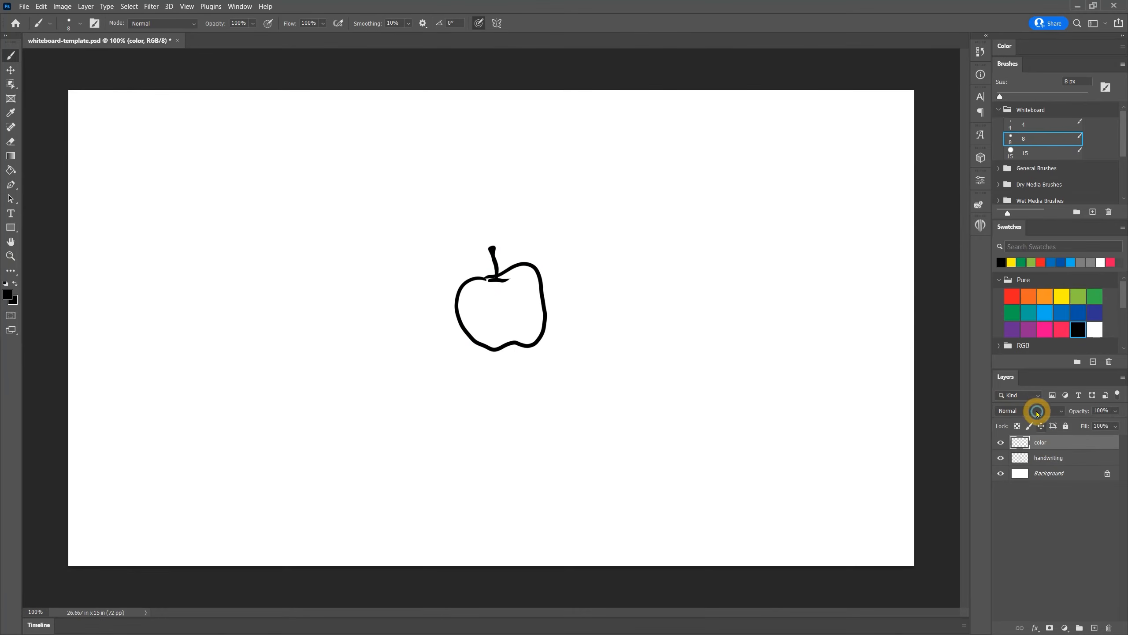
Set the color layer's blend mode to Multiply and scribble red fill inside the apple outline
left_click(1034, 411)
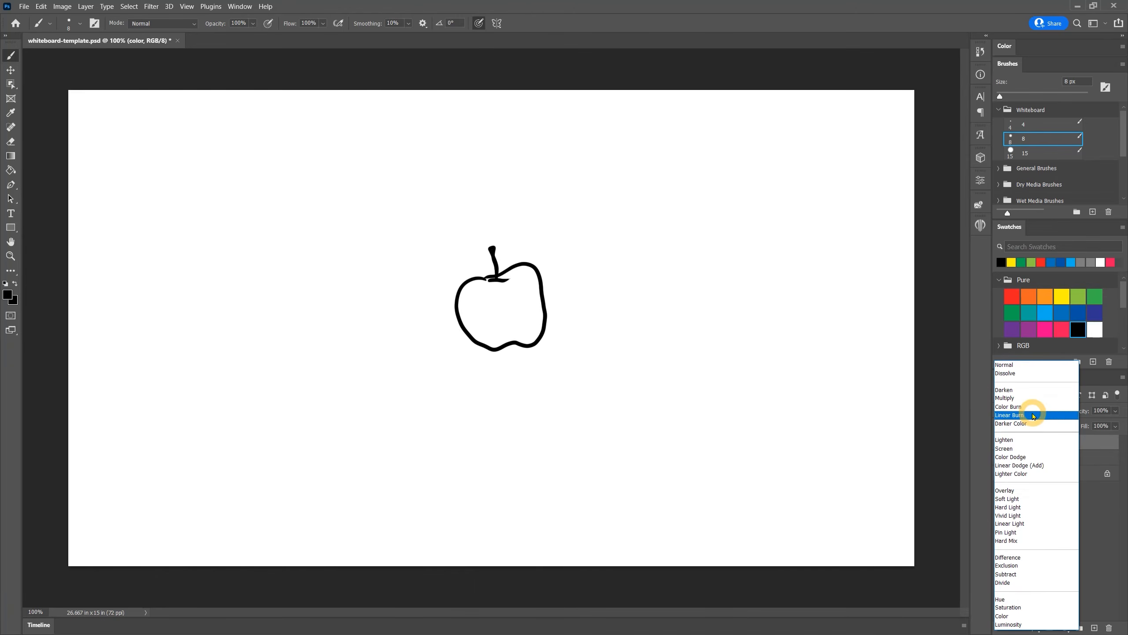
left_click(1020, 398)
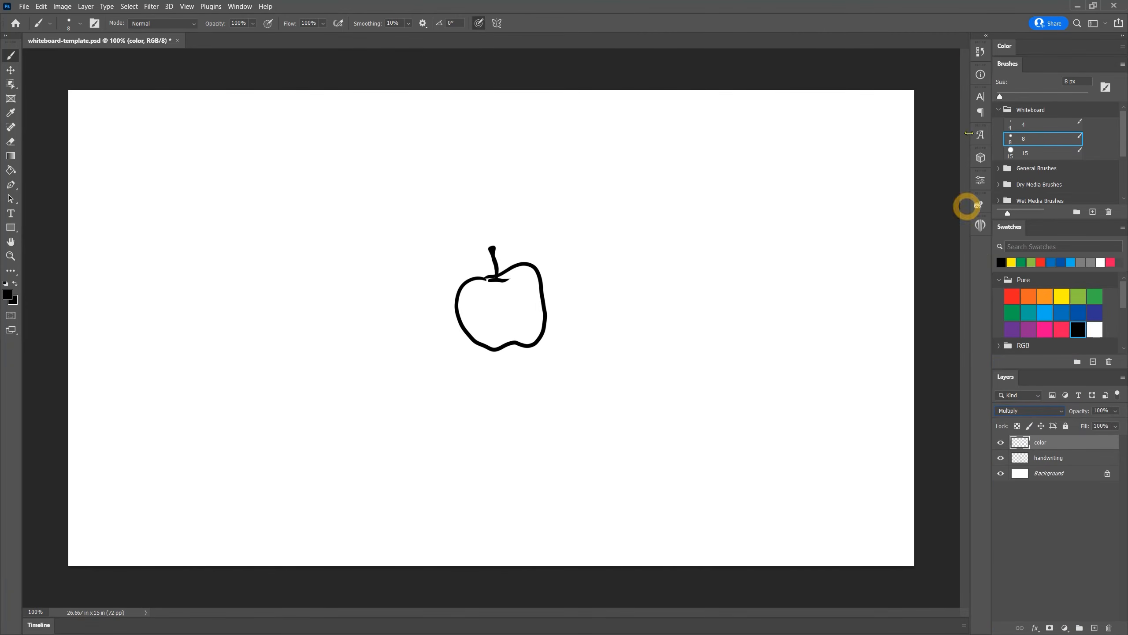
left_click(1012, 296)
mouse_move(457, 284)
left_mouse_down()
mouse_move(464, 319)
mouse_move(500, 295)
mouse_move(497, 337)
mouse_move(551, 329)
left_mouse_up()
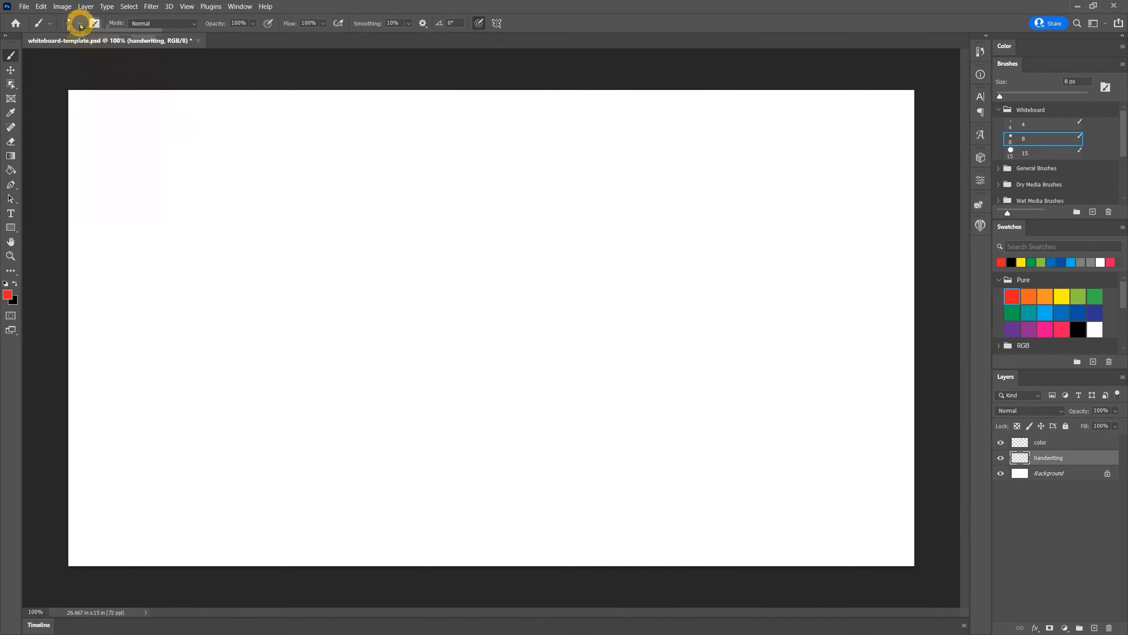
Open the brush's Shape Dynamics settings and draw a few test strokes on the canvas
left_click(80, 23)
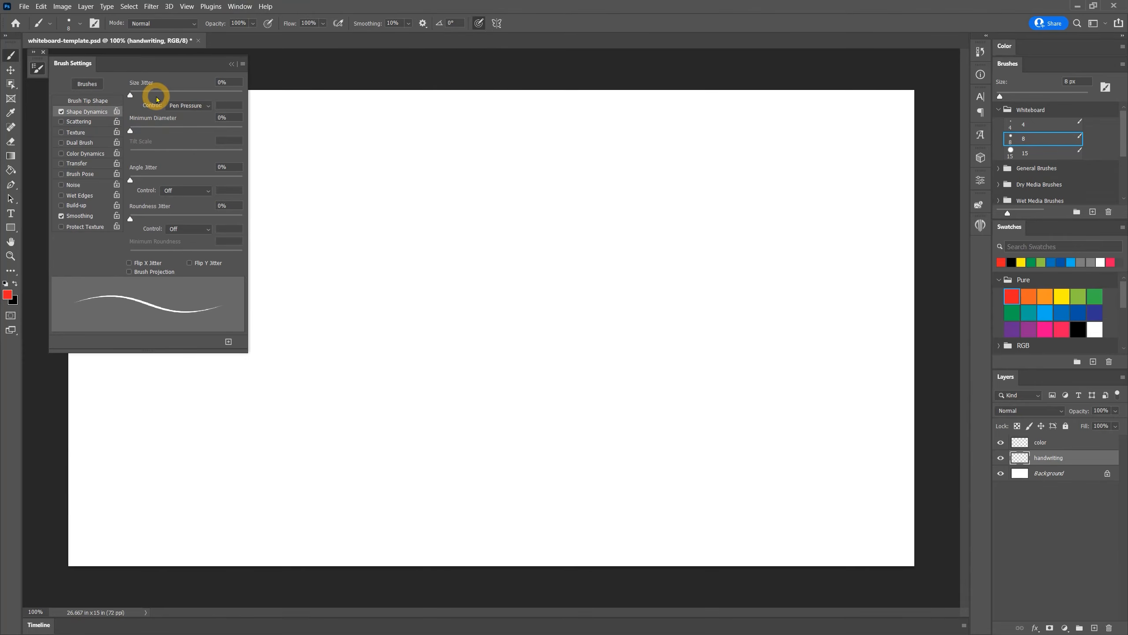
mouse_move(275, 339)
left_mouse_down()
mouse_move(292, 294)
mouse_move(328, 349)
left_mouse_up()
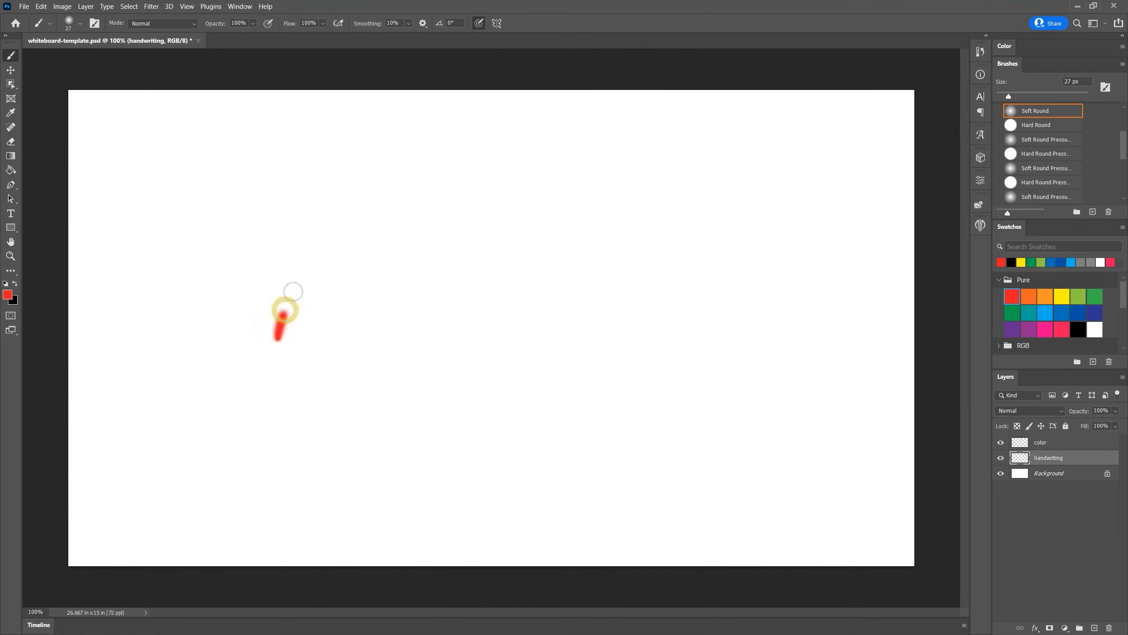
mouse_move(278, 322)
left_mouse_down()
mouse_move(336, 304)
mouse_move(360, 344)
left_mouse_up()
mouse_move(427, 271)
left_mouse_down()
mouse_move(460, 314)
mouse_move(781, 315)
left_mouse_up()
Select the Hard Round Pressure brush from General Brushes and pick black as the colour
left_click(1046, 168)
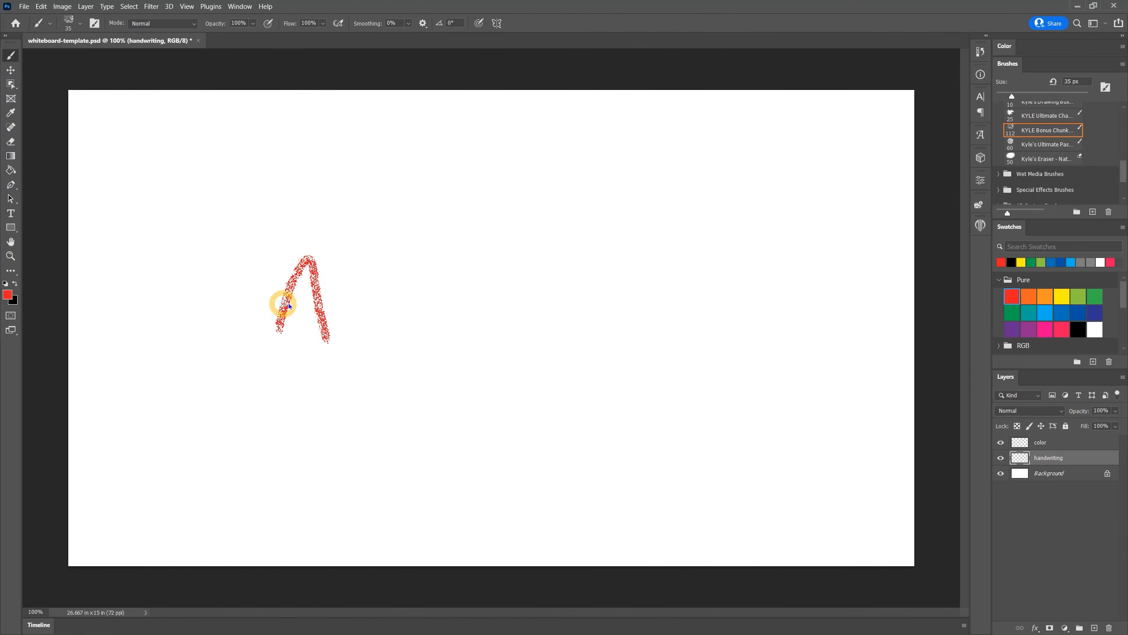
mouse_move(282, 302)
left_mouse_down()
mouse_move(540, 279)
mouse_move(601, 257)
left_mouse_up()
left_click(1035, 173)
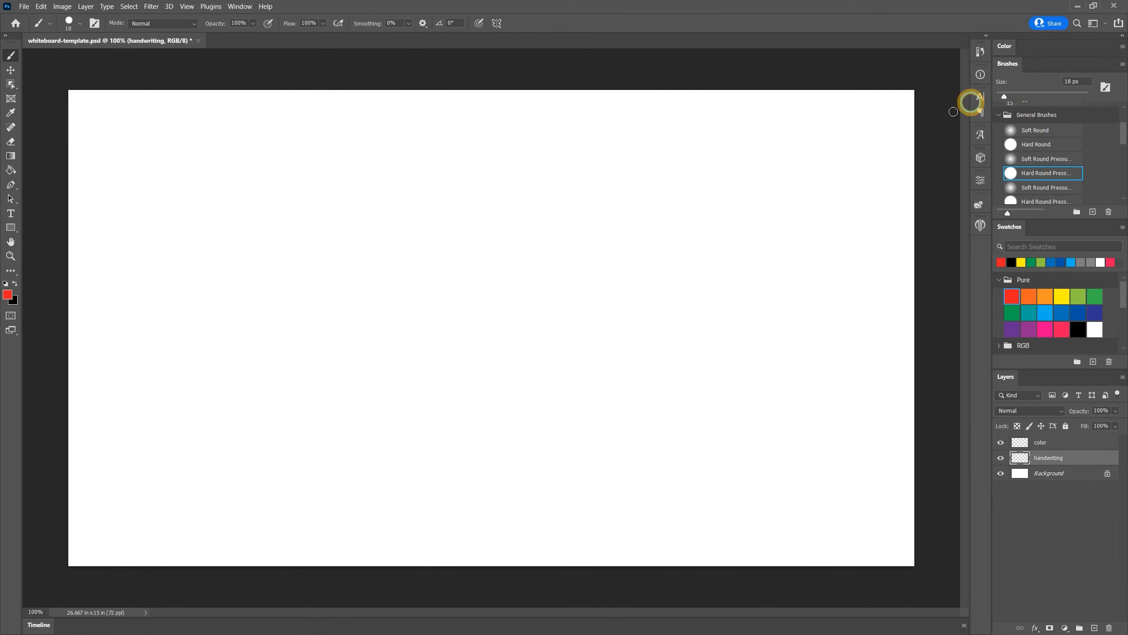
mouse_move(302, 339)
left_mouse_down()
mouse_move(357, 327)
mouse_move(421, 288)
mouse_move(460, 330)
left_mouse_up()
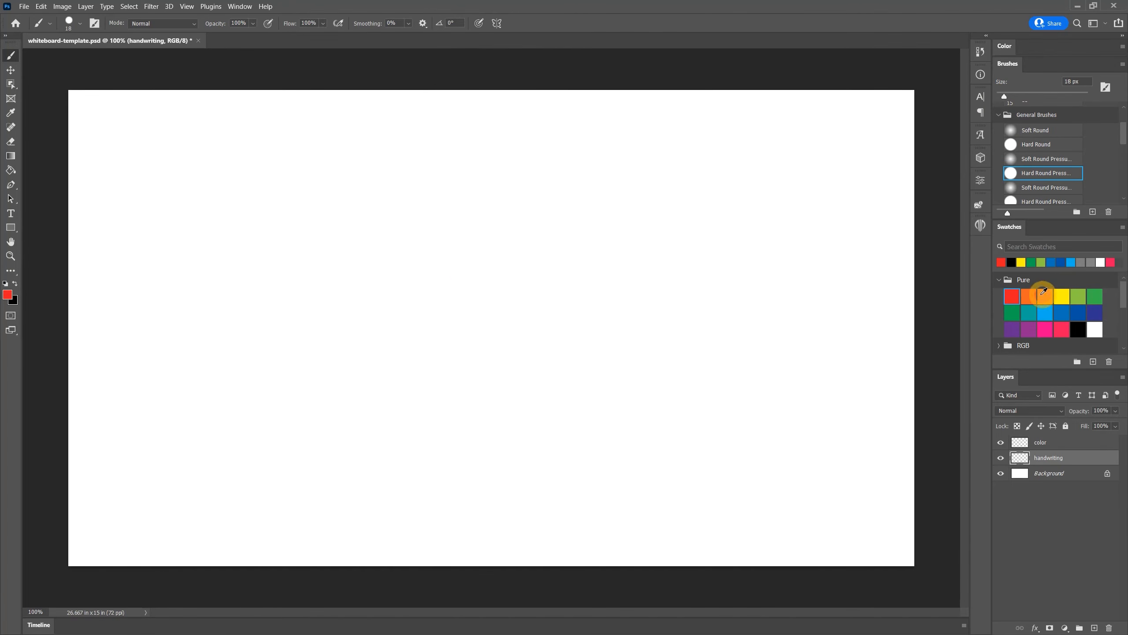
left_click(1079, 329)
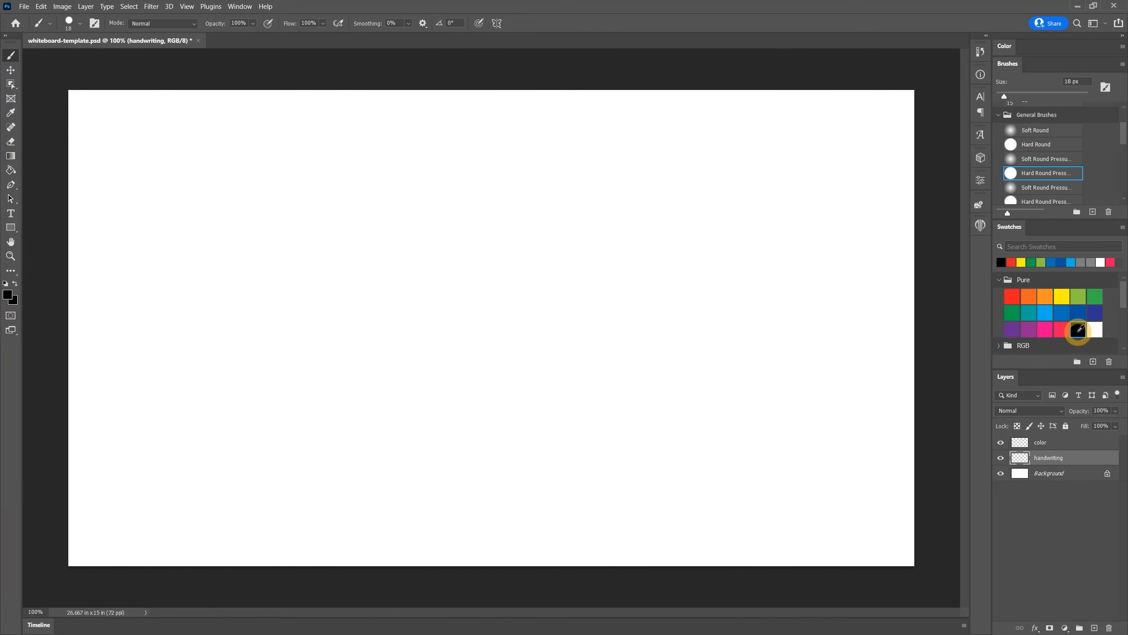
Reduce the brush size to 3 px and draw a thin letter A
left_click_drag(1004, 96, 1001, 97)
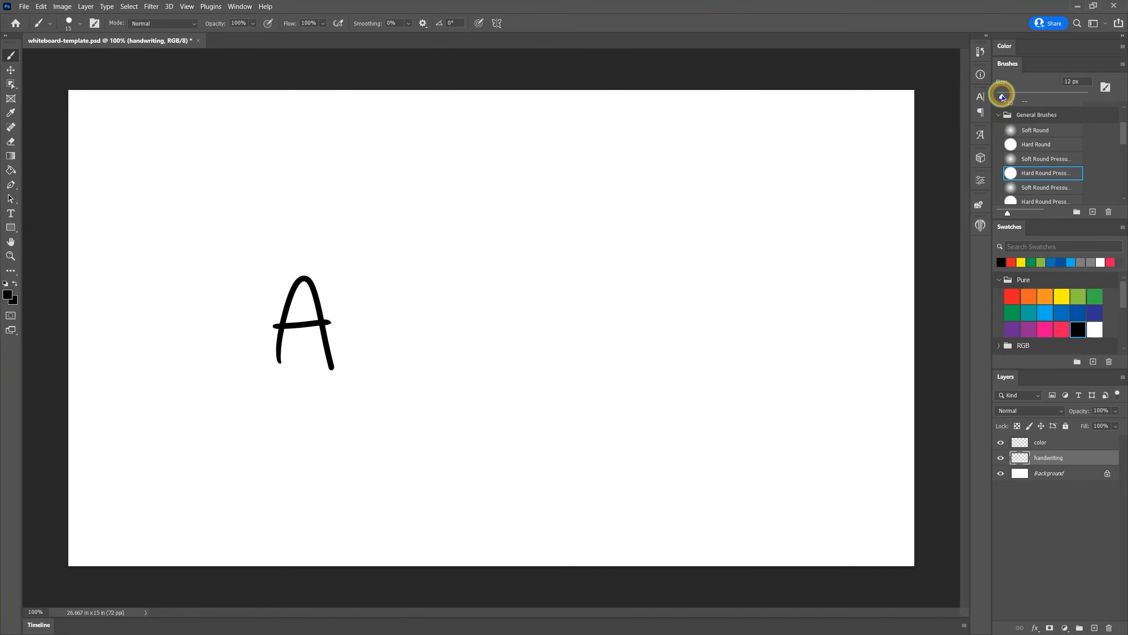
left_click_drag(1001, 97, 998, 96)
mouse_move(356, 369)
left_mouse_down()
mouse_move(398, 307)
mouse_move(413, 363)
left_mouse_up()
left_click_drag(355, 327, 411, 326)
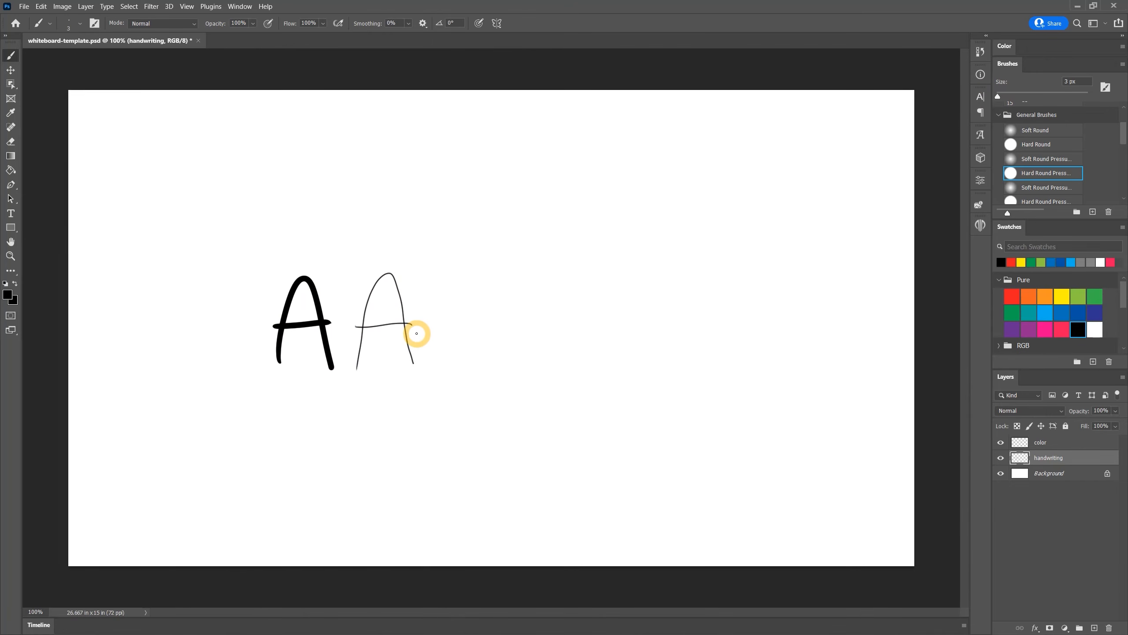
Increase the brush size to 58 px and draw the letters ABCD in bold strokes
left_click_drag(998, 96, 1023, 96)
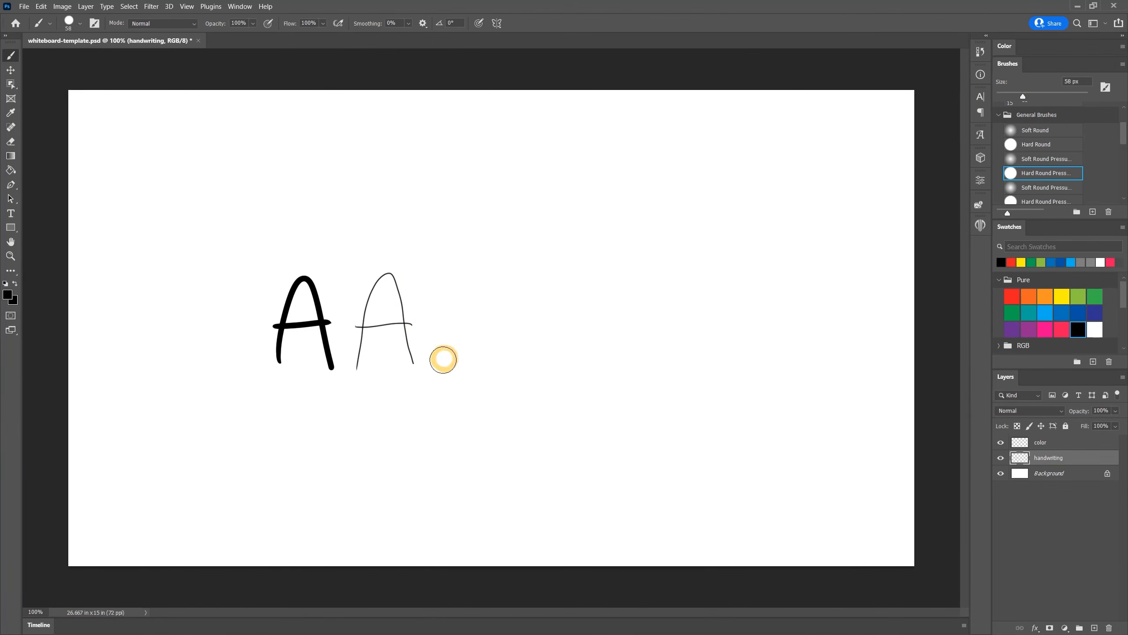
mouse_move(444, 359)
left_mouse_down()
mouse_move(489, 294)
mouse_move(509, 368)
left_mouse_up()
left_click_drag(453, 323, 498, 330)
left_click_drag(546, 278, 551, 373)
left_click_drag(668, 266, 725, 327)
left_click_drag(729, 256, 740, 353)
left_click_drag(721, 260, 738, 368)
Select the Whiteboard 8 px brush and write ABCDEF below the large letters
left_click(1026, 142)
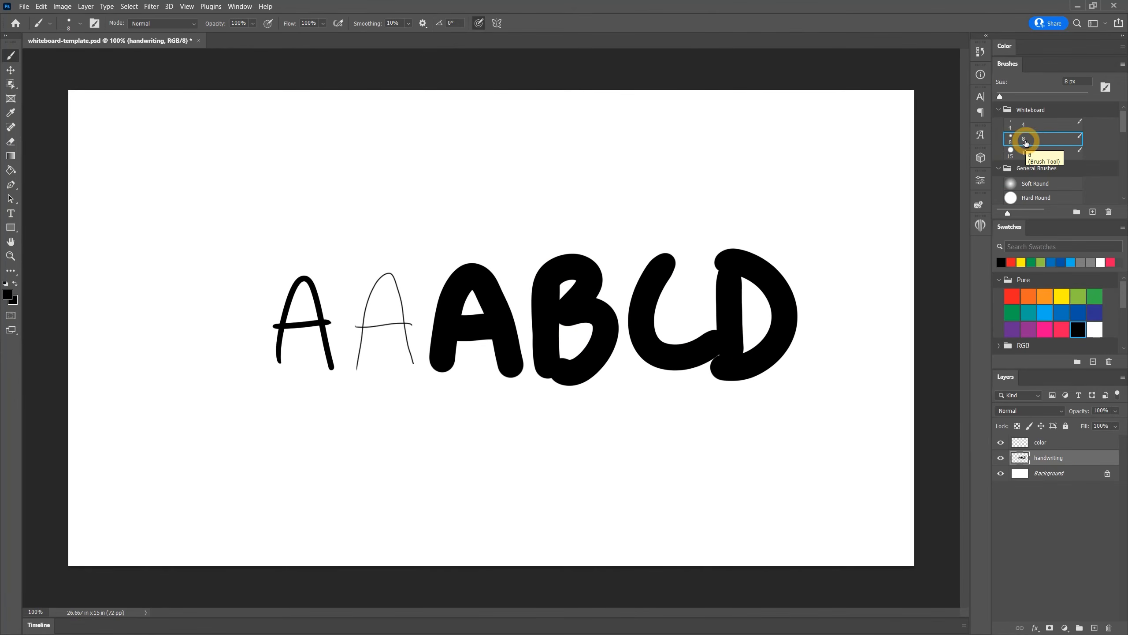
left_click_drag(289, 453, 334, 453)
mouse_move(292, 439)
left_mouse_down()
mouse_move(334, 455)
mouse_move(341, 410)
mouse_move(341, 444)
left_mouse_up()
left_click_drag(400, 408, 413, 442)
left_click(449, 439)
mouse_move(450, 407)
left_mouse_down()
mouse_move(448, 428)
mouse_move(475, 439)
left_mouse_up()
left_click_drag(447, 421, 489, 401)
left_click_drag(471, 403, 515, 399)
left_click_drag(487, 419, 518, 418)
Pick the yellow swatch and write ABCD in yellow beside ABCDEF
left_click(1122, 65)
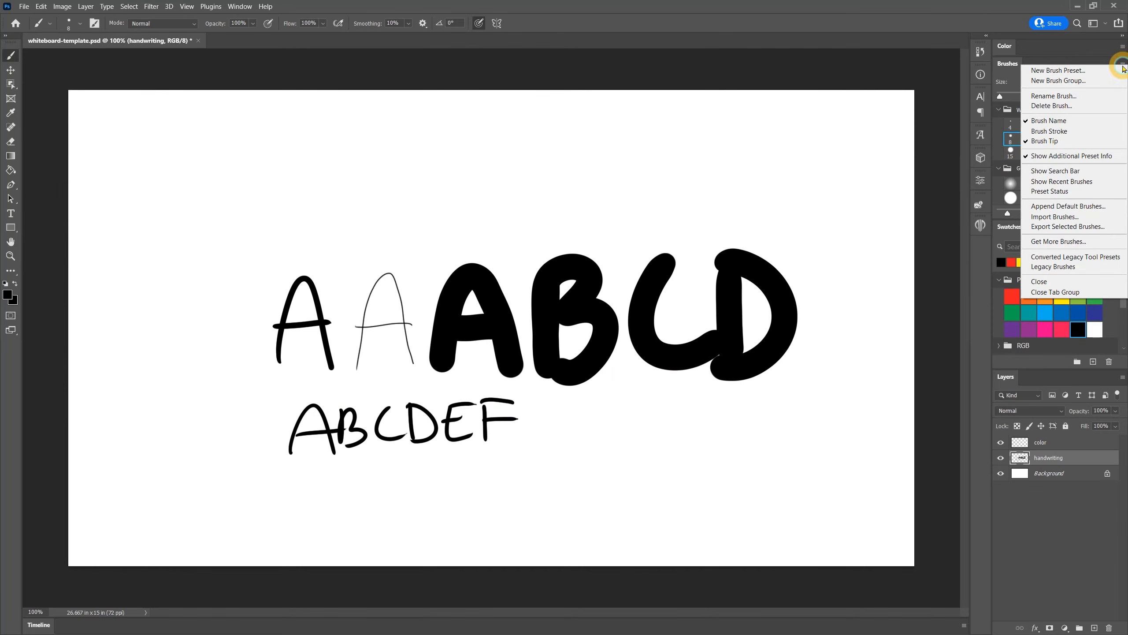
left_click(1078, 51)
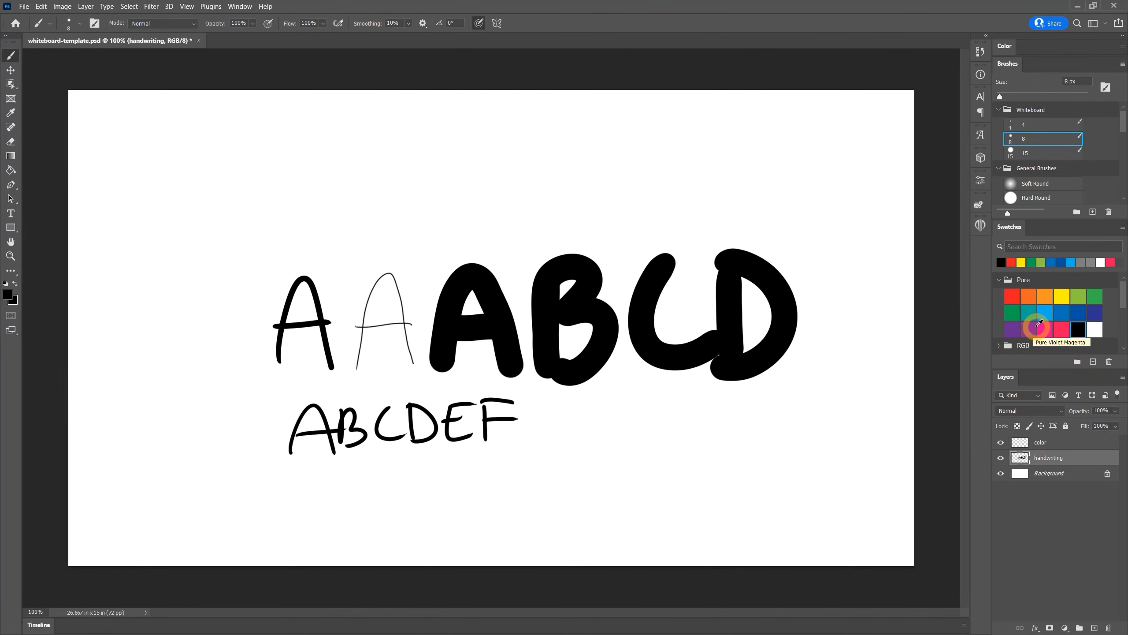
left_click(1061, 296)
mouse_move(546, 439)
left_mouse_down()
mouse_move(552, 418)
mouse_move(569, 441)
mouse_move(575, 424)
mouse_move(624, 422)
mouse_move(642, 437)
left_mouse_up()
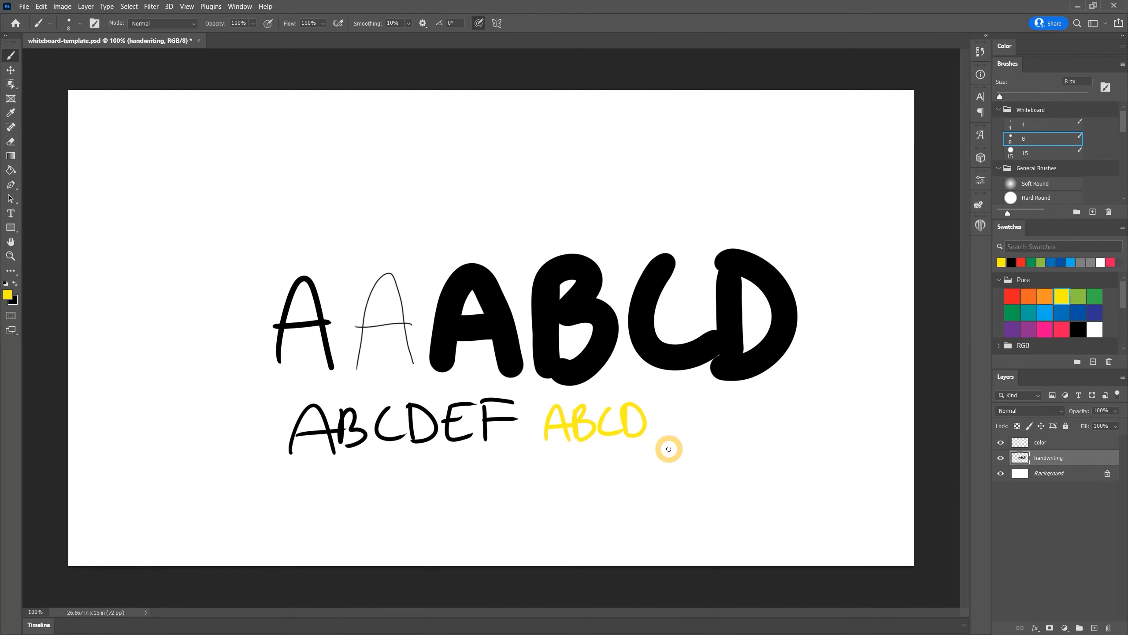
Draw white brush strokes on the handwriting layer over a black-filled layer
left_click(1039, 473)
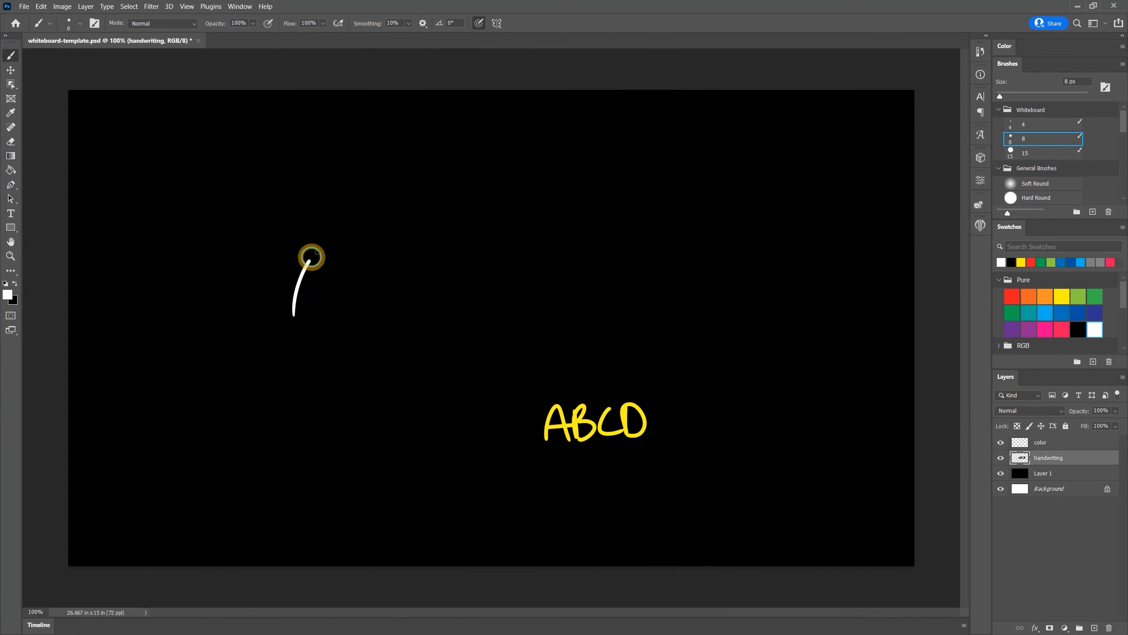
left_click_drag(310, 257, 338, 314)
mouse_move(289, 294)
left_mouse_down()
mouse_move(355, 282)
mouse_move(402, 293)
left_mouse_up()
left_click_drag(402, 293, 444, 271)
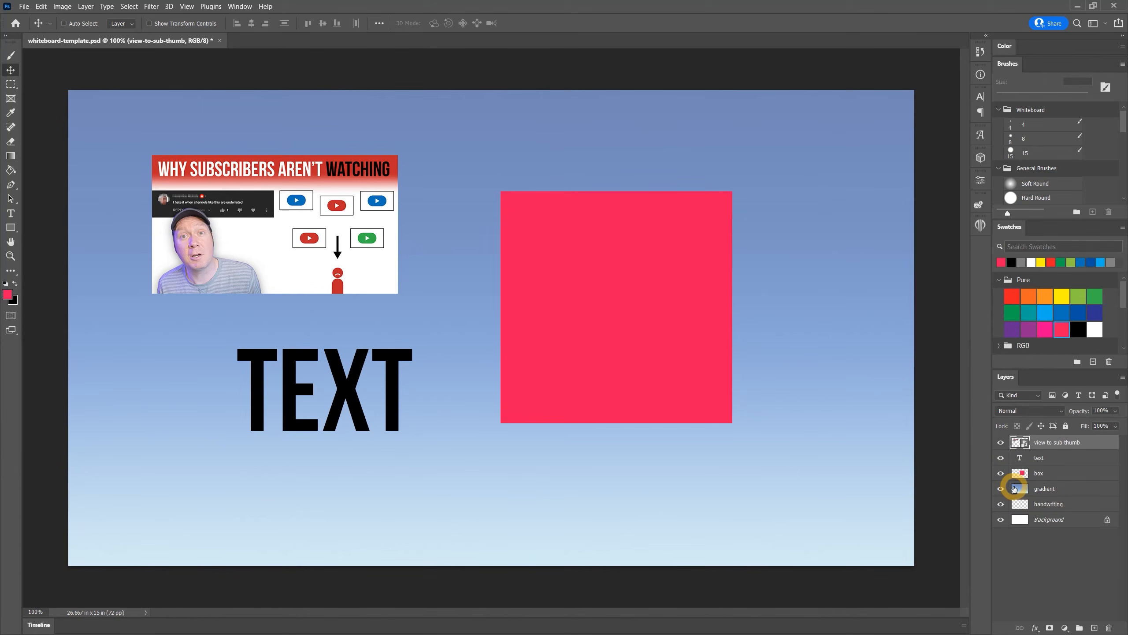
Toggle the visibility of the box, thumbnail and text layers
left_click(1001, 473)
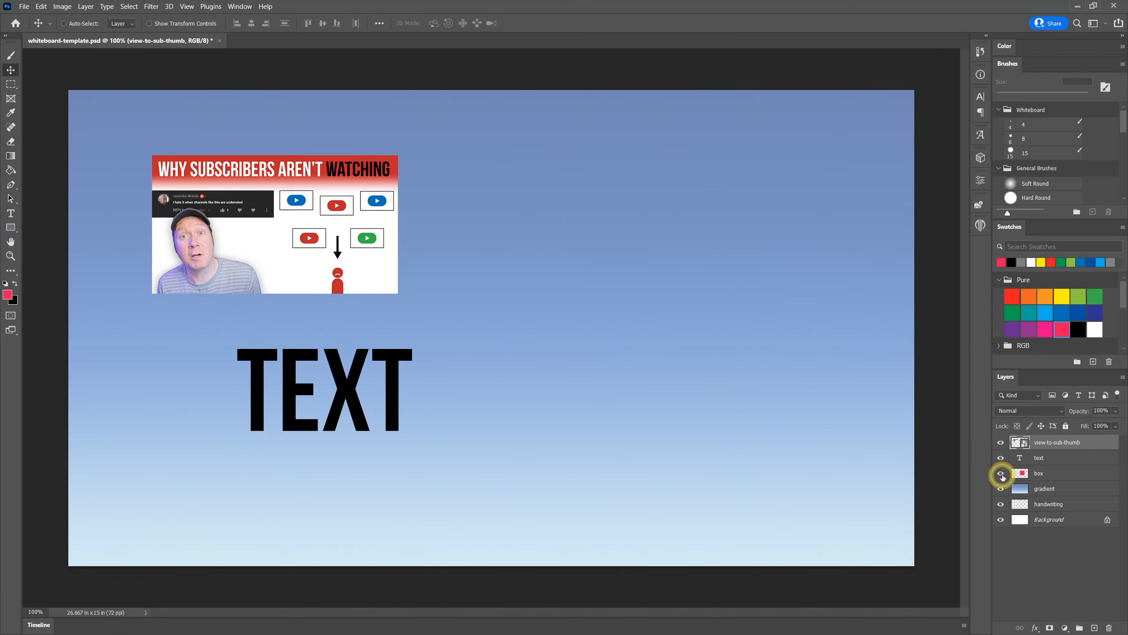
left_click(1002, 474)
left_click(1001, 474)
left_click(1001, 474)
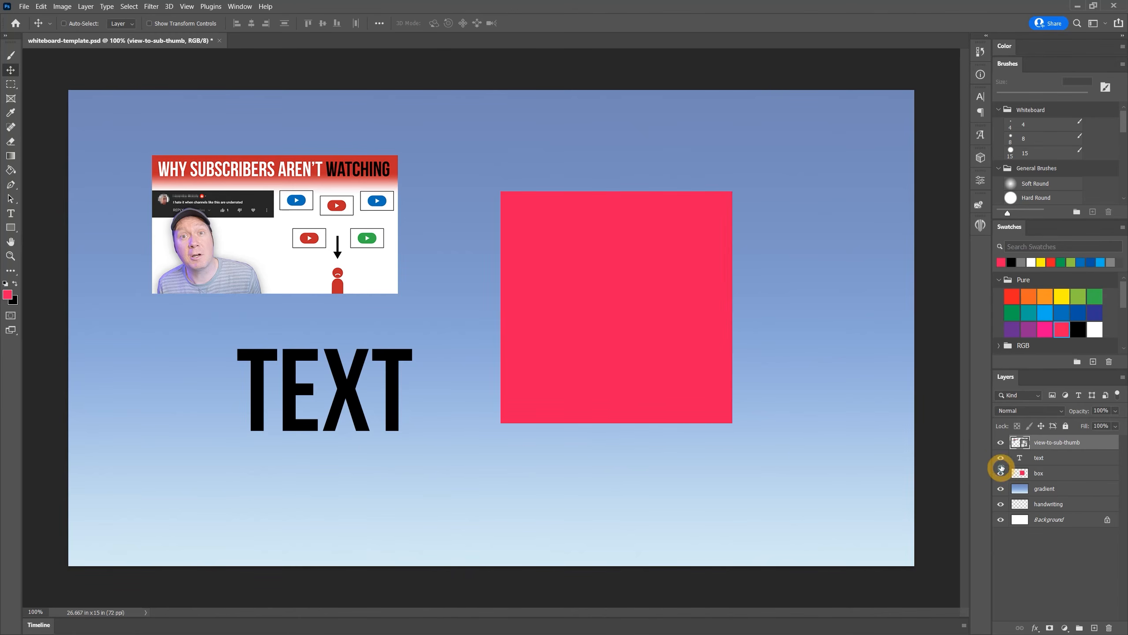
left_click(1001, 442)
left_click(1001, 462)
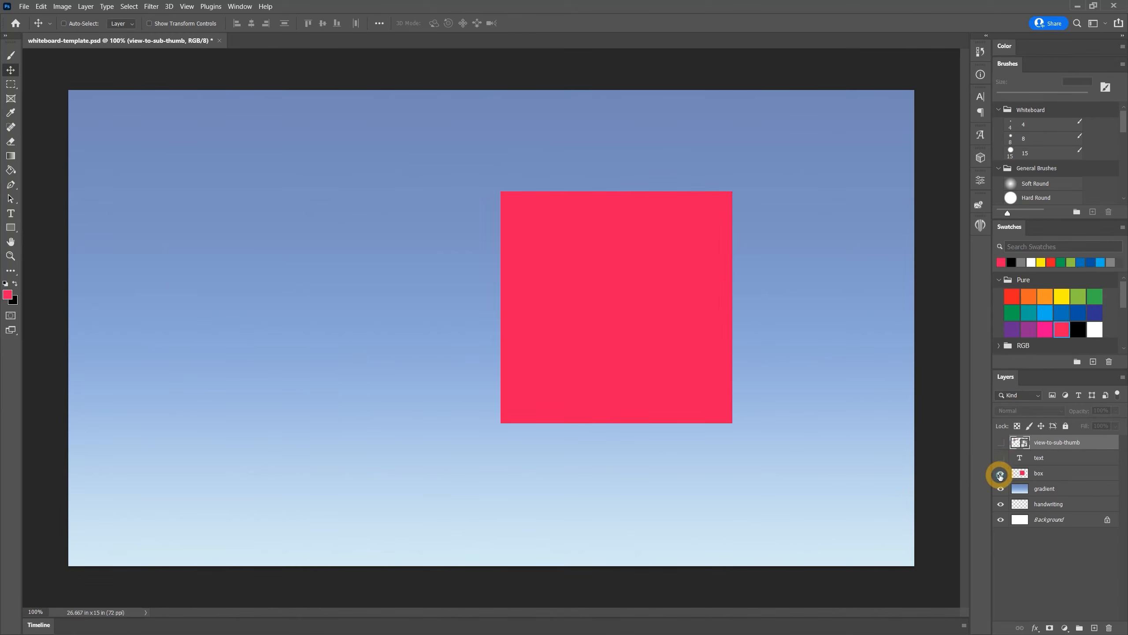
left_click(1001, 475)
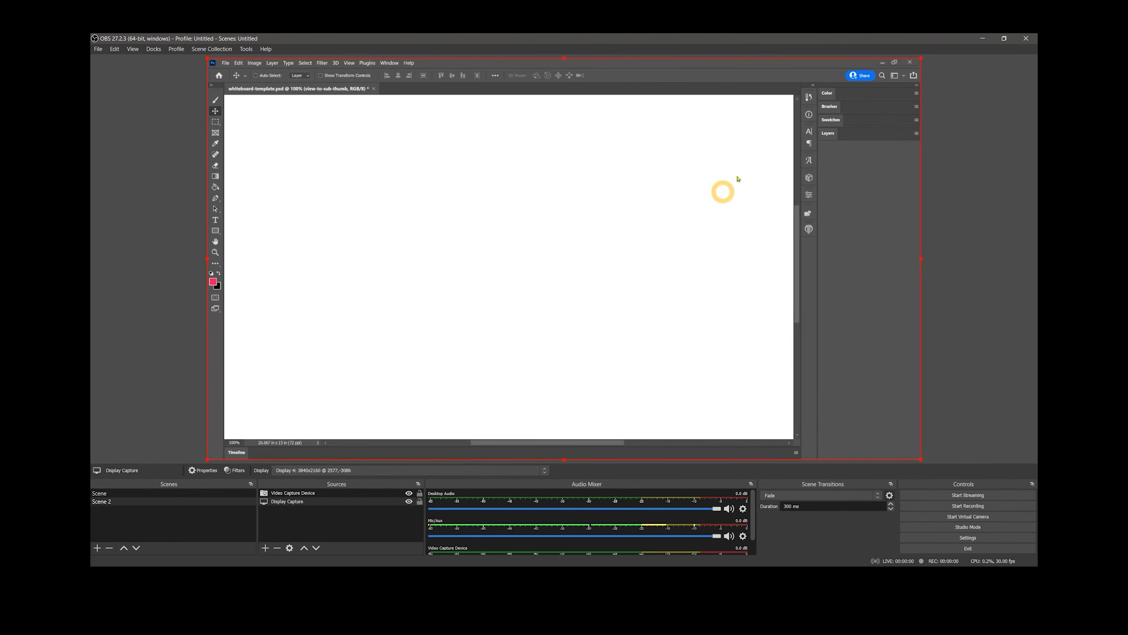
In OBS, resize and crop the display capture source so only the Photoshop canvas fills the preview
left_click_drag(921, 58, 1000, 33)
left_click_drag(844, 134, 794, 180)
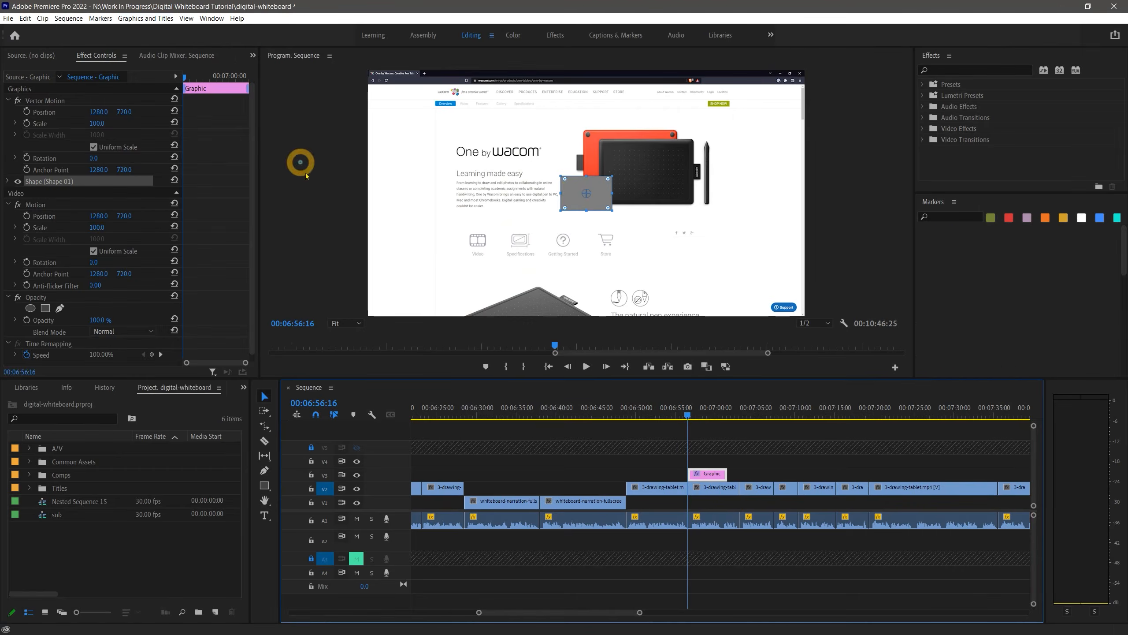
left_click_drag(368, 70, 806, 109)
In Premiere Pro, edit the fill colour of the graphic shape in Effect Controls
left_click(8, 181)
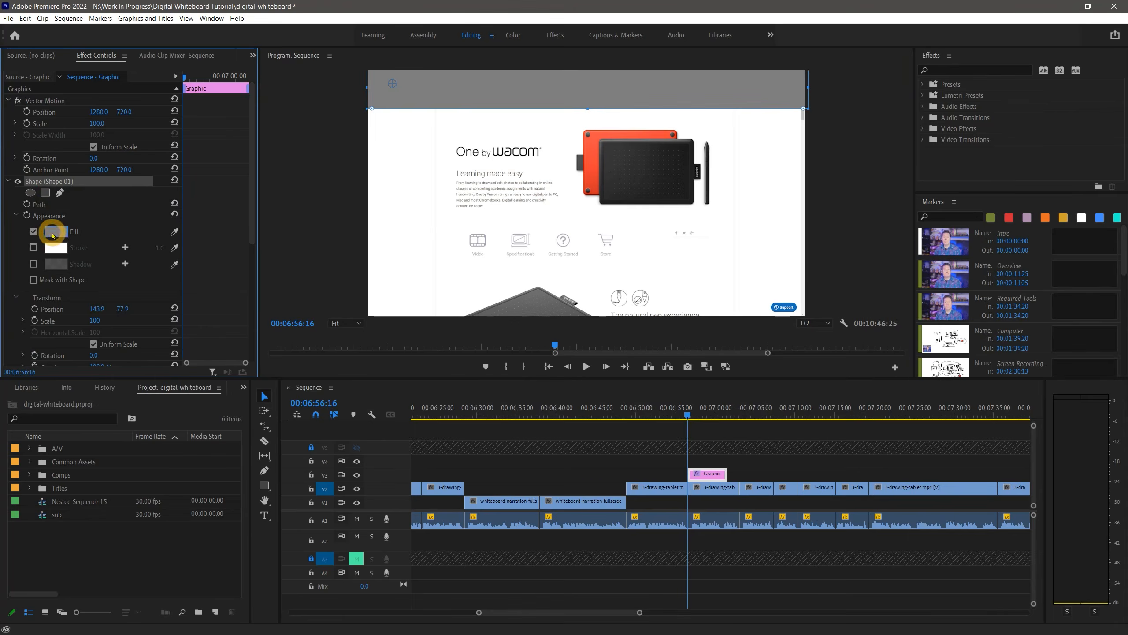
left_click(54, 231)
left_click(435, 256)
left_click(666, 242)
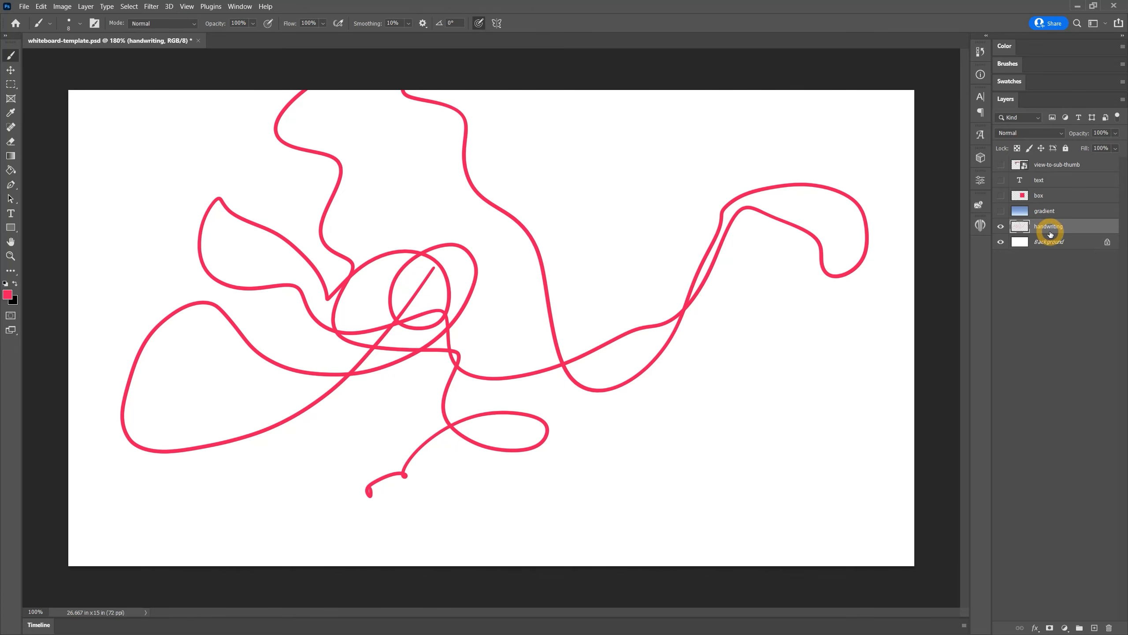
Select the whole canvas on the handwriting layer, hide the selection edges, and clear the layer
key("Delete")
left_click(129, 6)
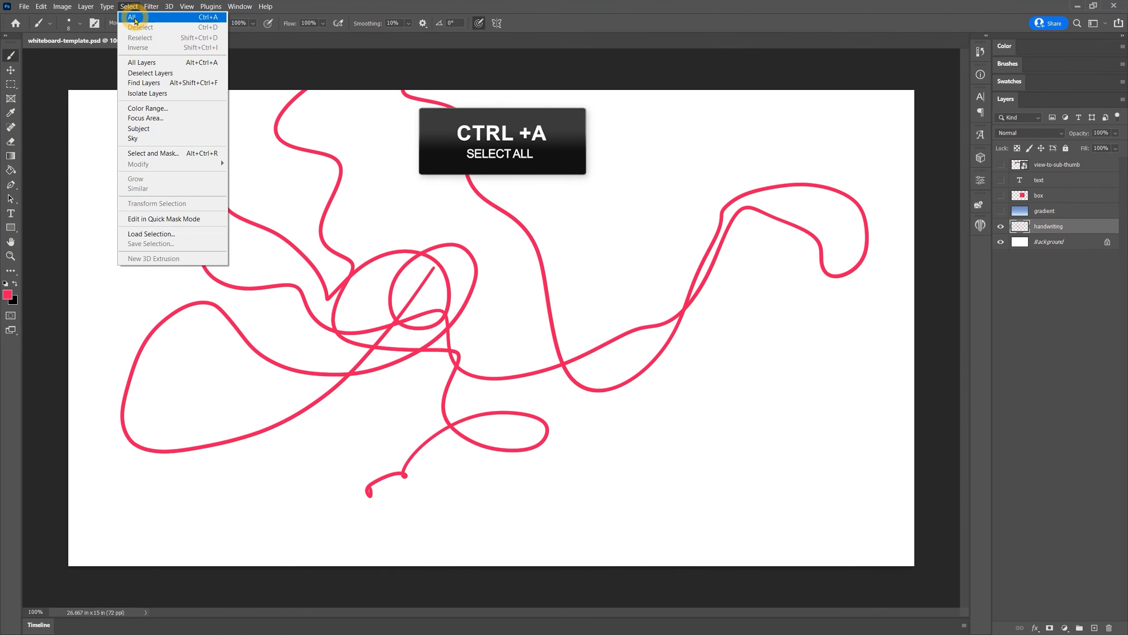
left_click(133, 17)
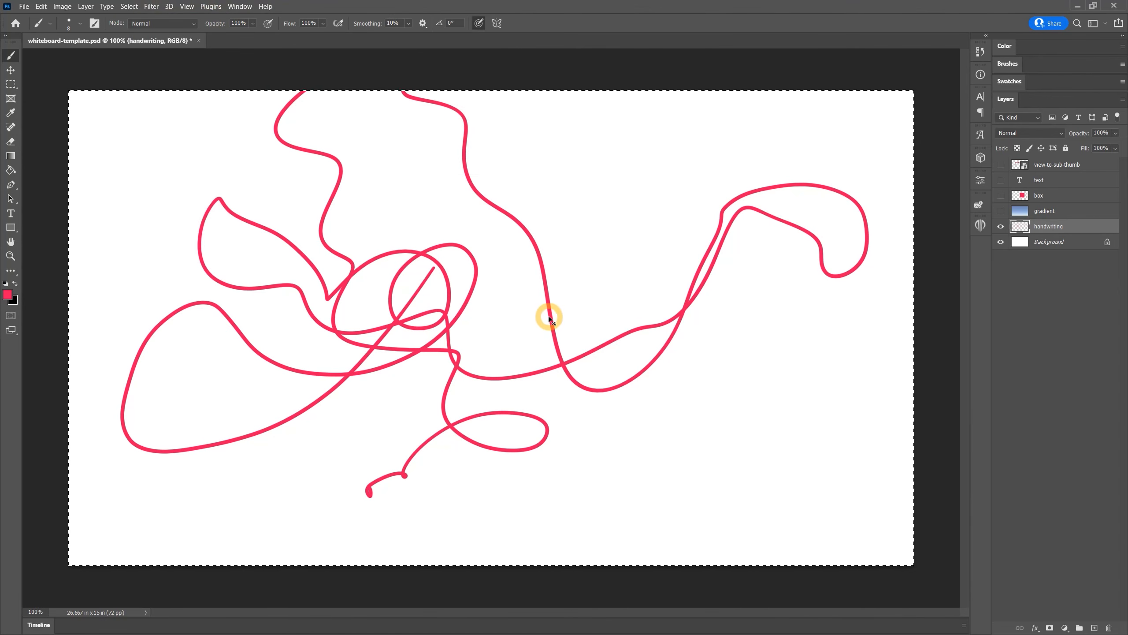
key("ctrl+h")
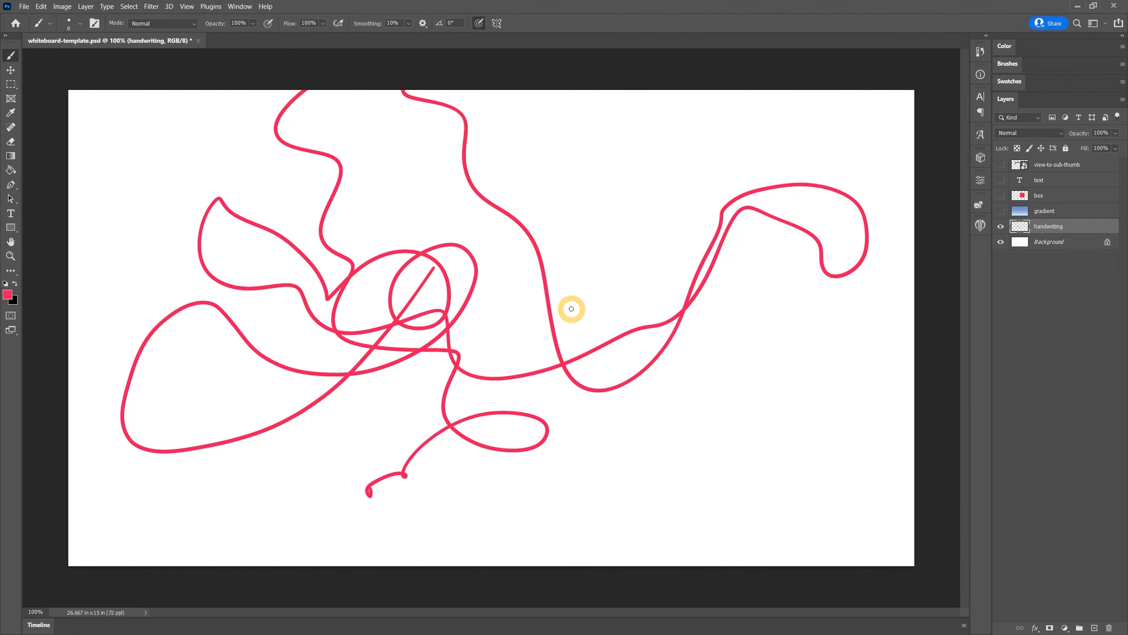
key("Delete")
Scribble on the handwriting layer and clear it repeatedly with the whole-canvas selection
mouse_move(307, 351)
left_mouse_down()
mouse_move(412, 375)
mouse_move(531, 310)
mouse_move(587, 361)
left_mouse_up()
key("Delete")
mouse_move(320, 363)
left_mouse_down()
mouse_move(382, 339)
mouse_move(443, 404)
mouse_move(520, 404)
mouse_move(606, 377)
left_mouse_up()
key("Delete")
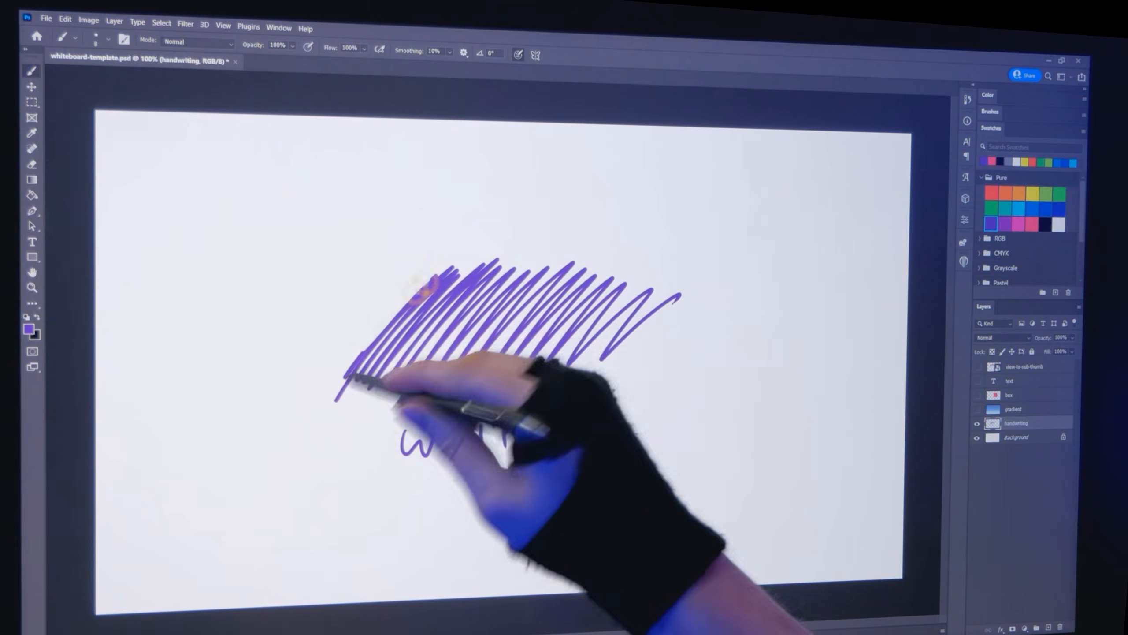
mouse_move(354, 377)
left_mouse_down()
mouse_move(478, 275)
mouse_move(428, 371)
mouse_move(567, 308)
mouse_move(517, 345)
left_mouse_up()
mouse_move(398, 440)
left_mouse_down()
mouse_move(439, 406)
mouse_move(444, 466)
mouse_move(565, 463)
mouse_move(524, 337)
mouse_move(574, 252)
mouse_move(300, 406)
left_mouse_up()
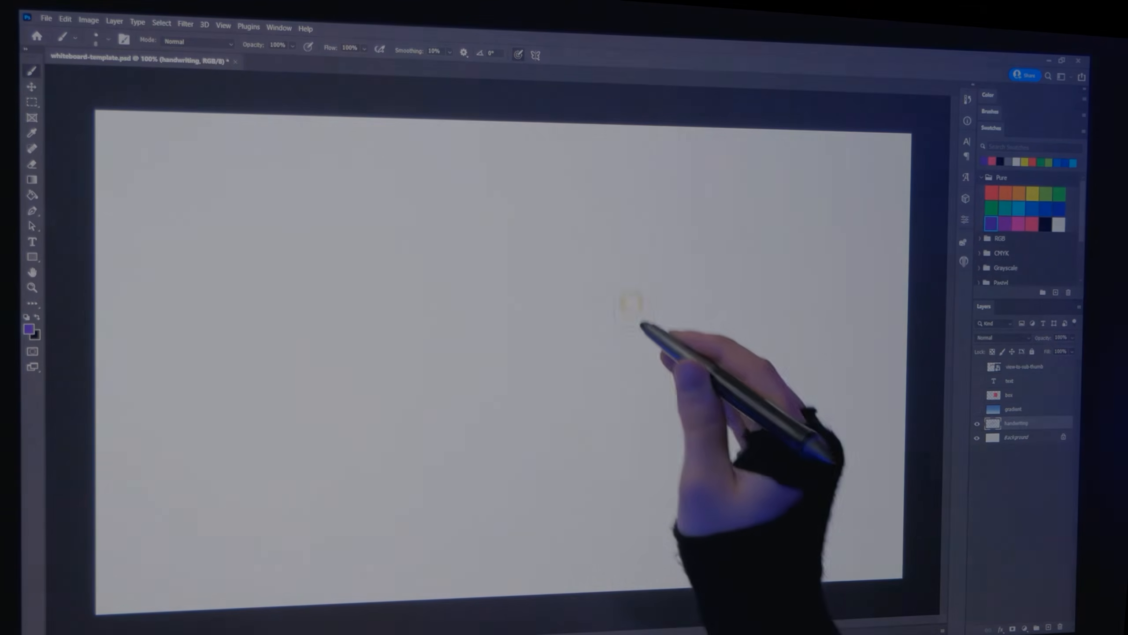